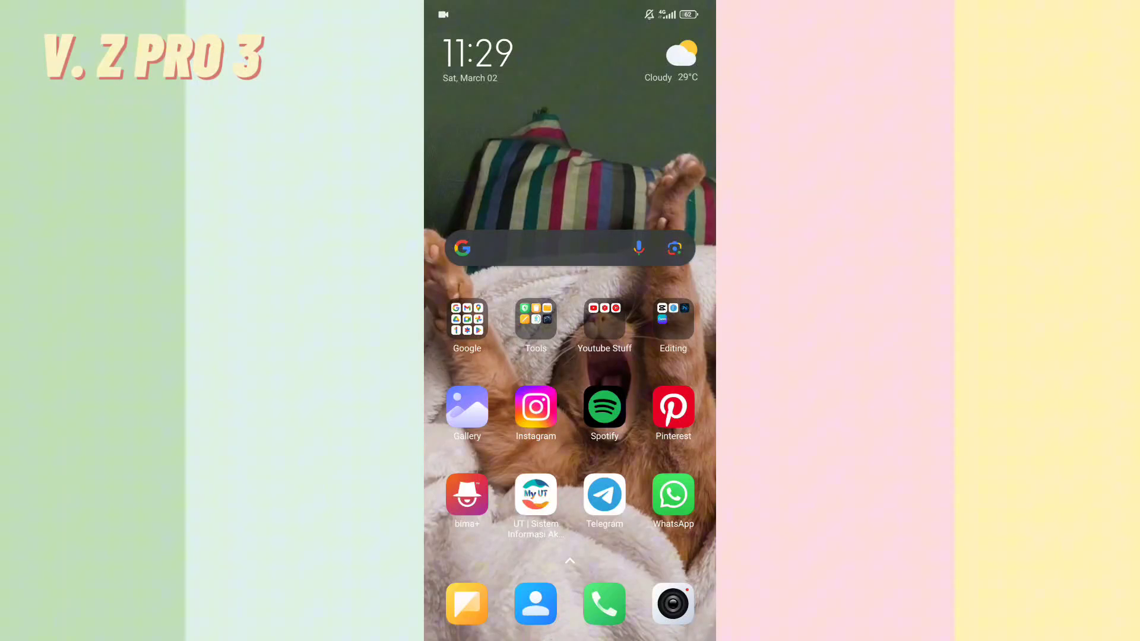
- Swipe the home screen to the page holding the Social folder with Facebook
mouse_move(659, 446)
mouse_down()
mouse_move(464, 446)
mouse_move(659, 446)
mouse_up()
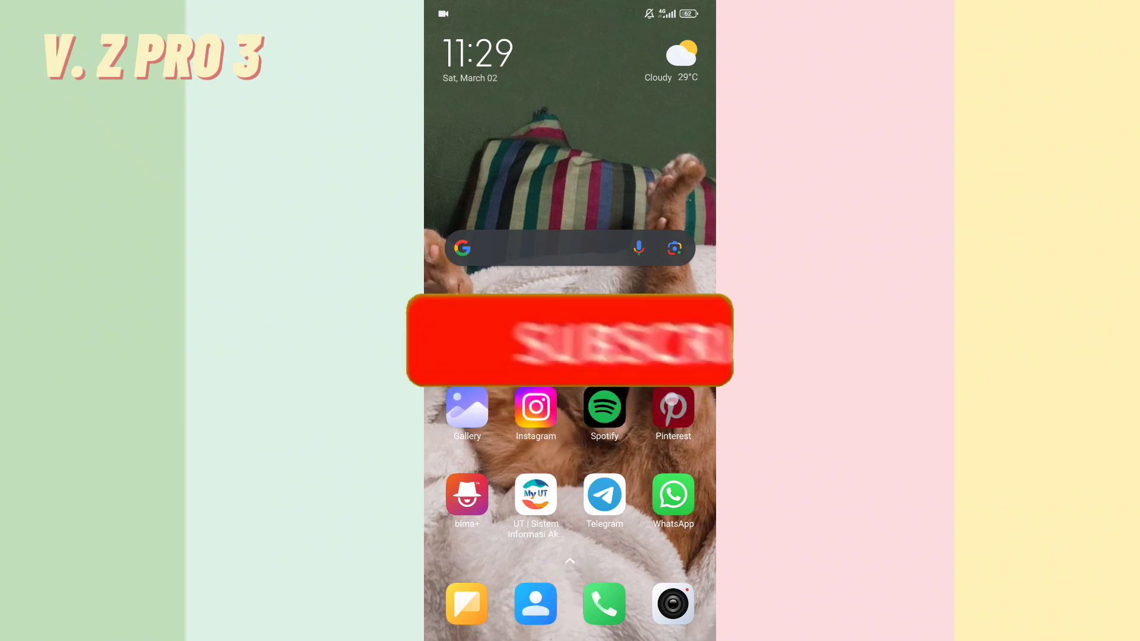
drag(659, 445, 463, 446)
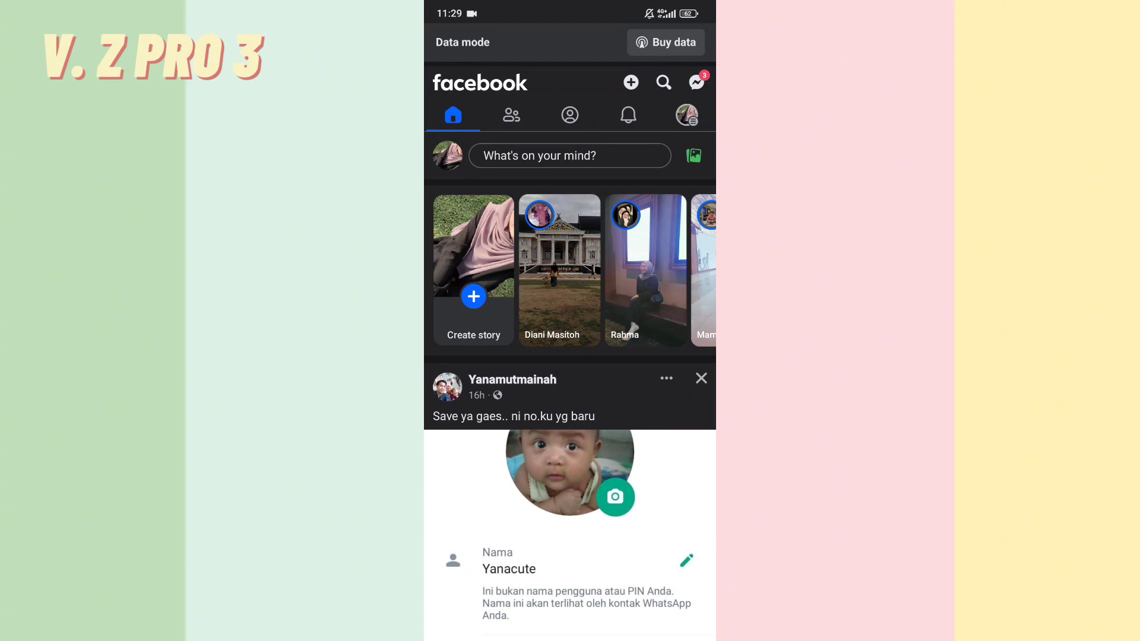
- Reach Settings from the Facebook menu via the expanded Settings & privacy section
click(687, 115)
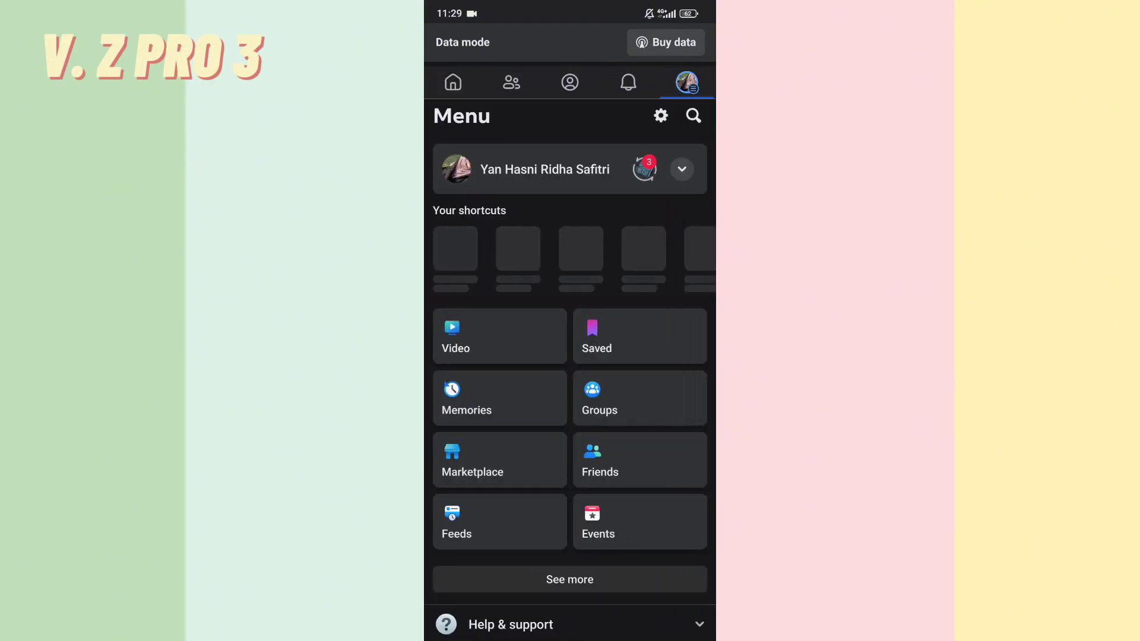
scroll(570, 401, down, 5)
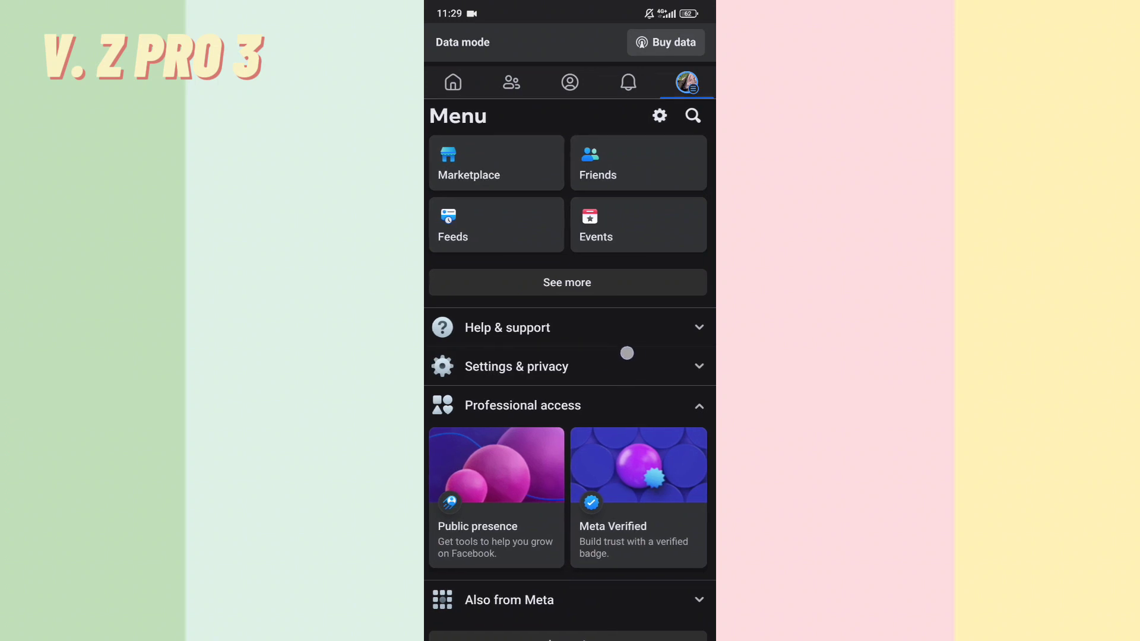
click(613, 367)
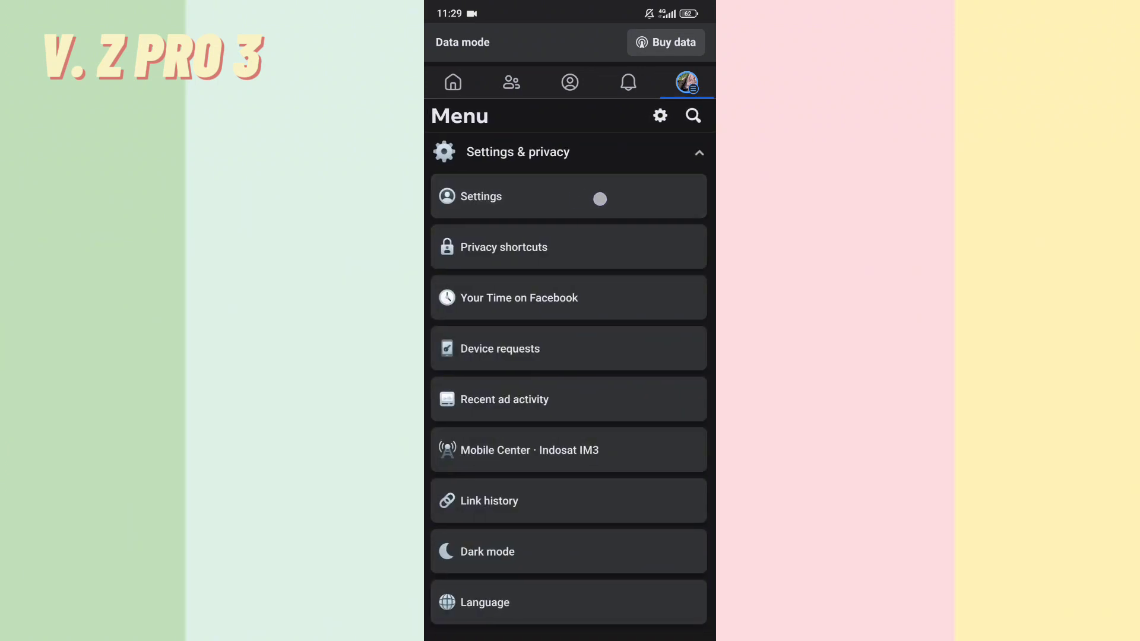
click(598, 196)
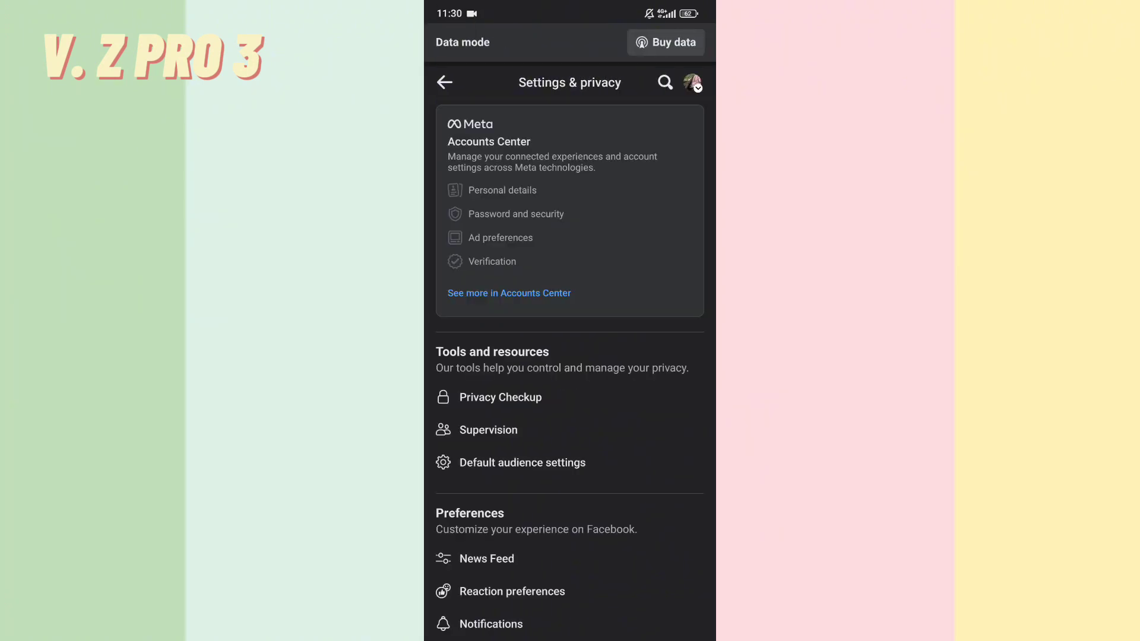
scroll(628, 356, down, 8)
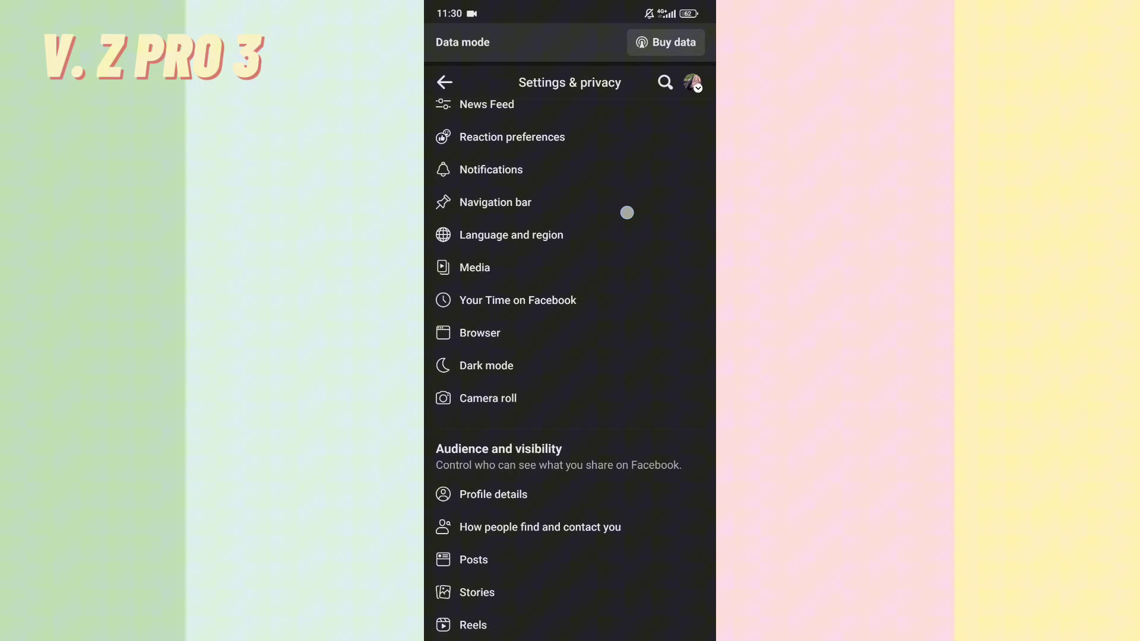
scroll(627, 267, up, 2)
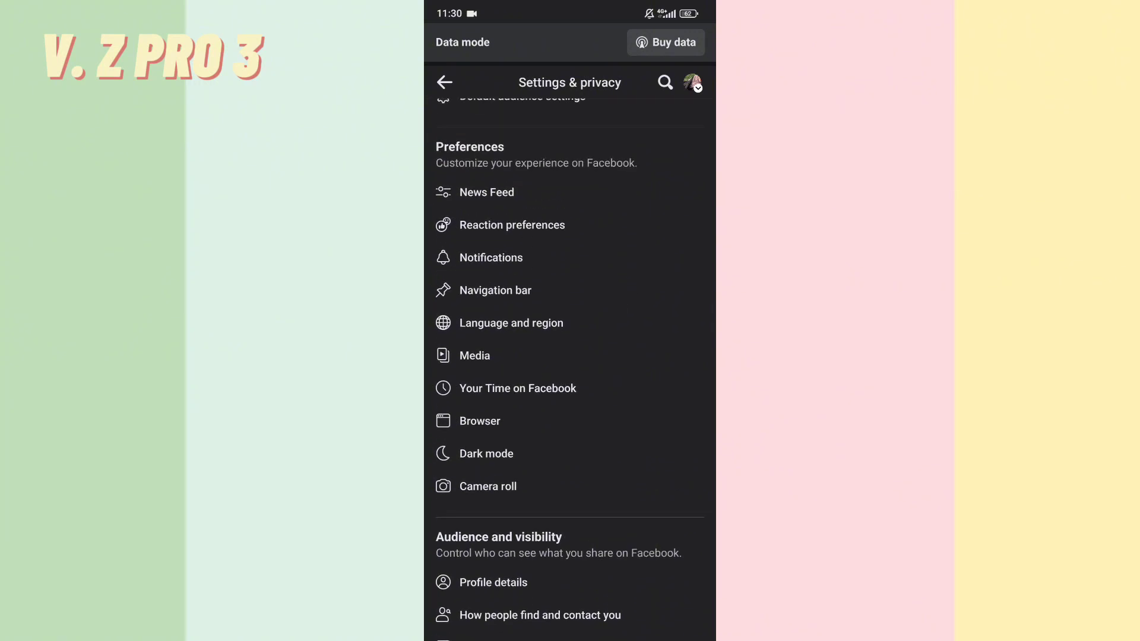
- Scroll to the Preferences section and open Media settings
drag(570, 354, 584, 353)
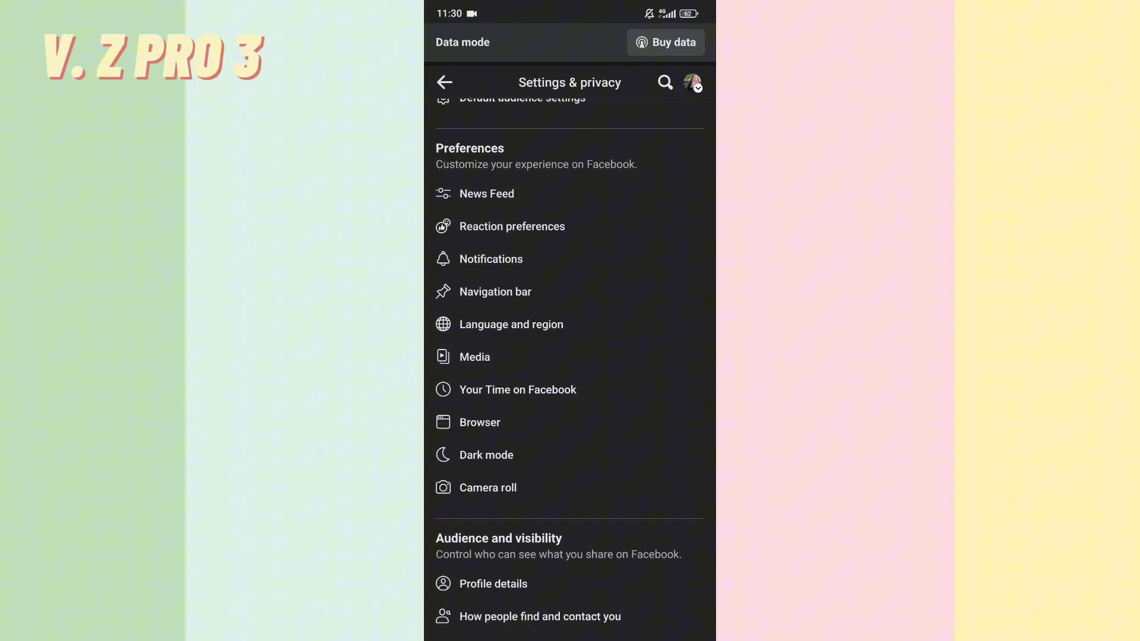
click(570, 356)
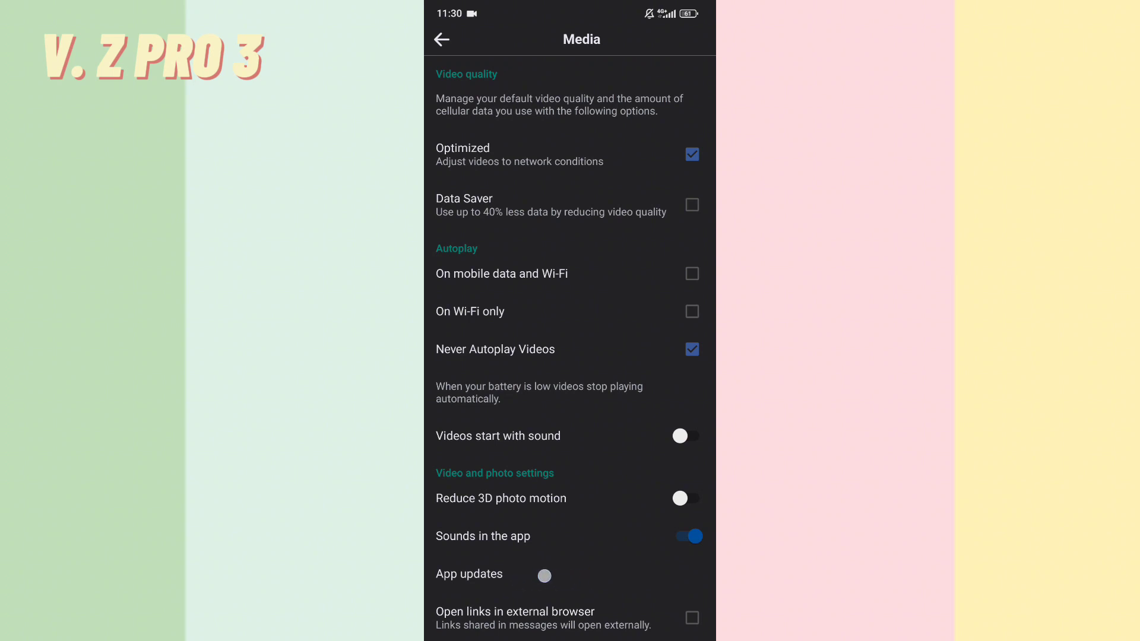
- Open the App updates row from the Media page
click(567, 579)
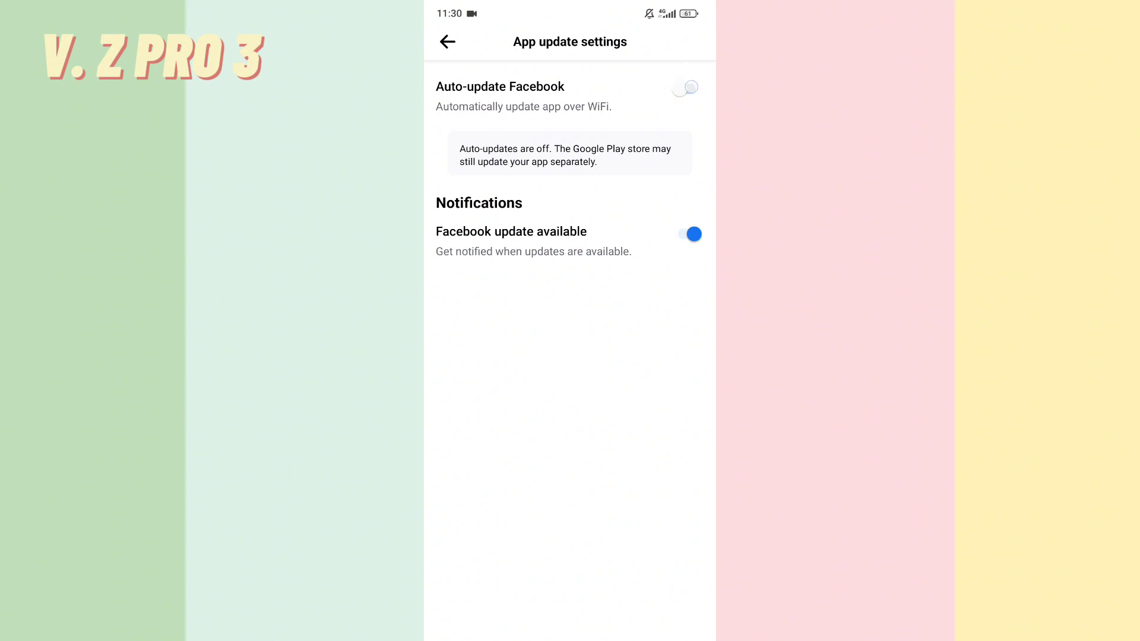
- Switch the Auto-update Facebook toggle on
click(688, 88)
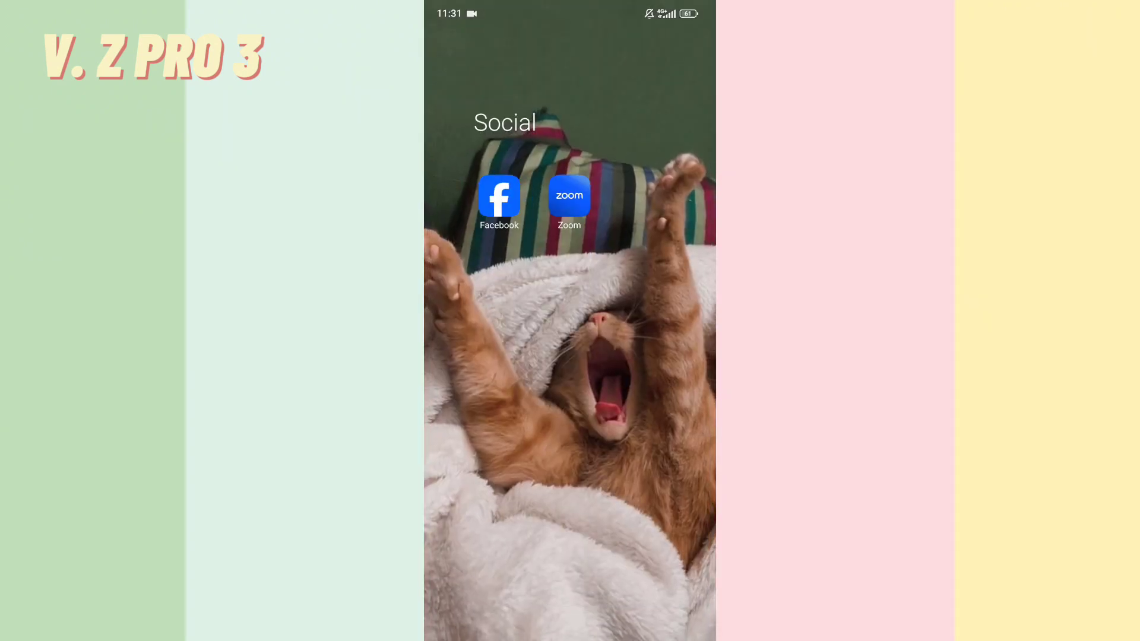
- Close the Social folder on the Android home screen
click(637, 475)
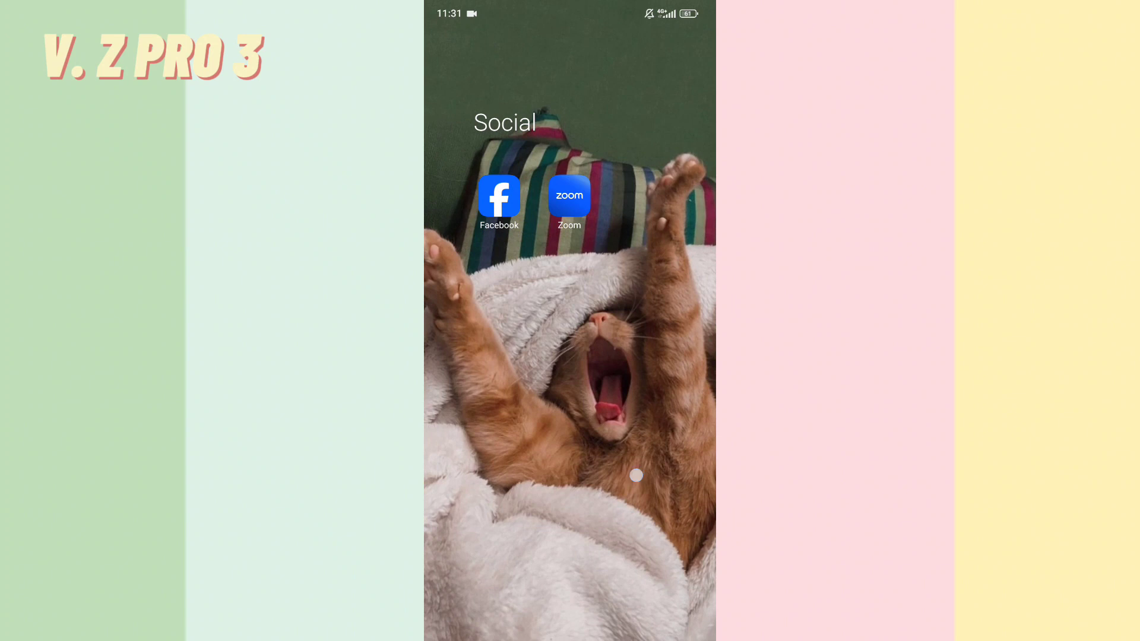